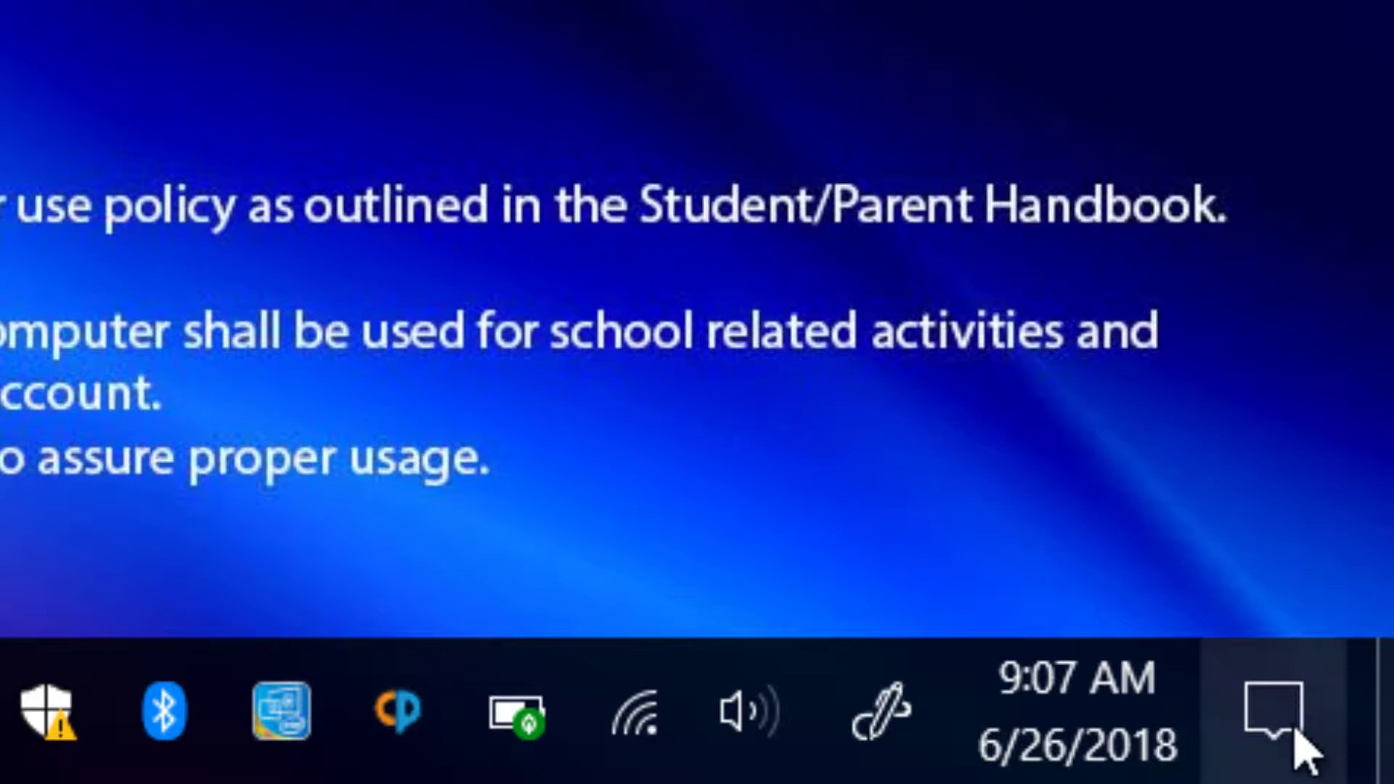
- Switch Bluetooth off and back on from the Action Center quick actions panel
{"action": "left_click", "coordinate": [1288, 722]}
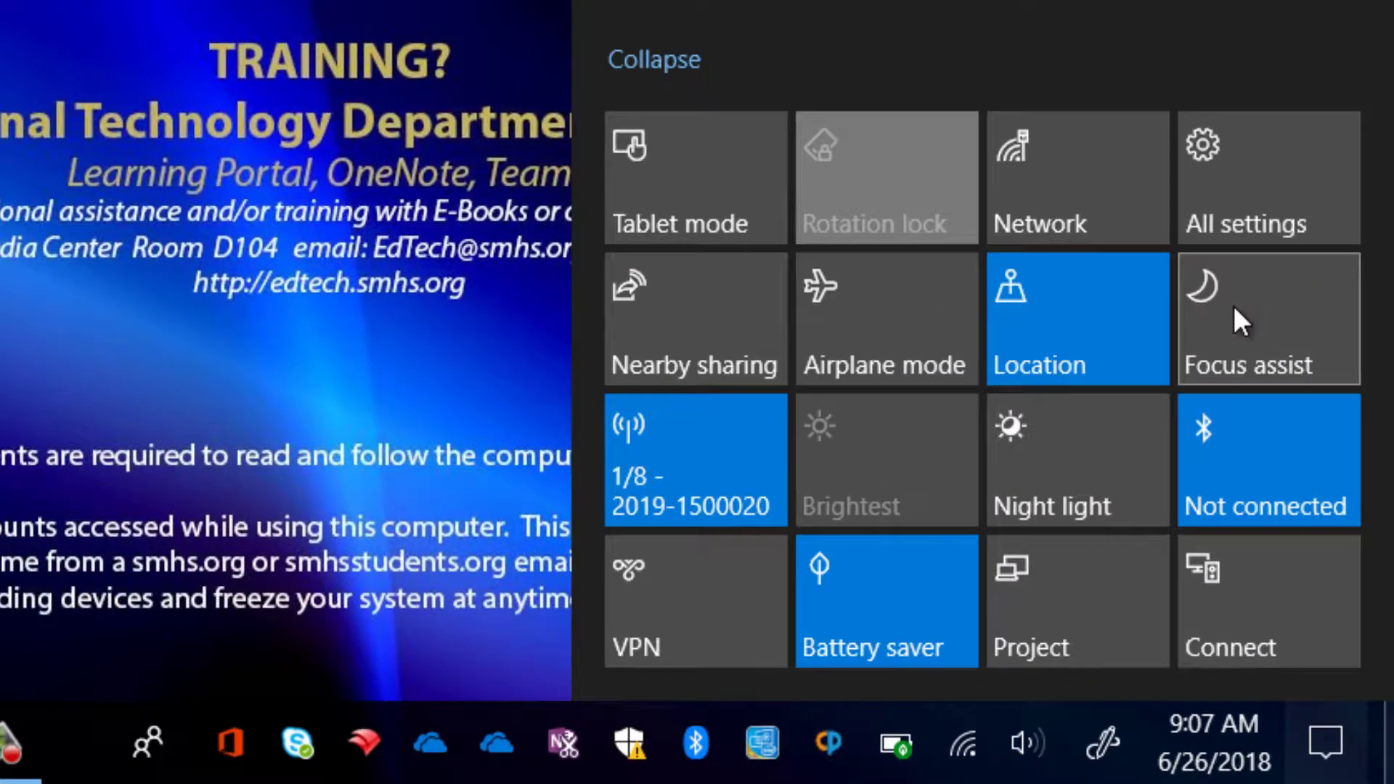
{"action": "left_click", "coordinate": [1234, 417]}
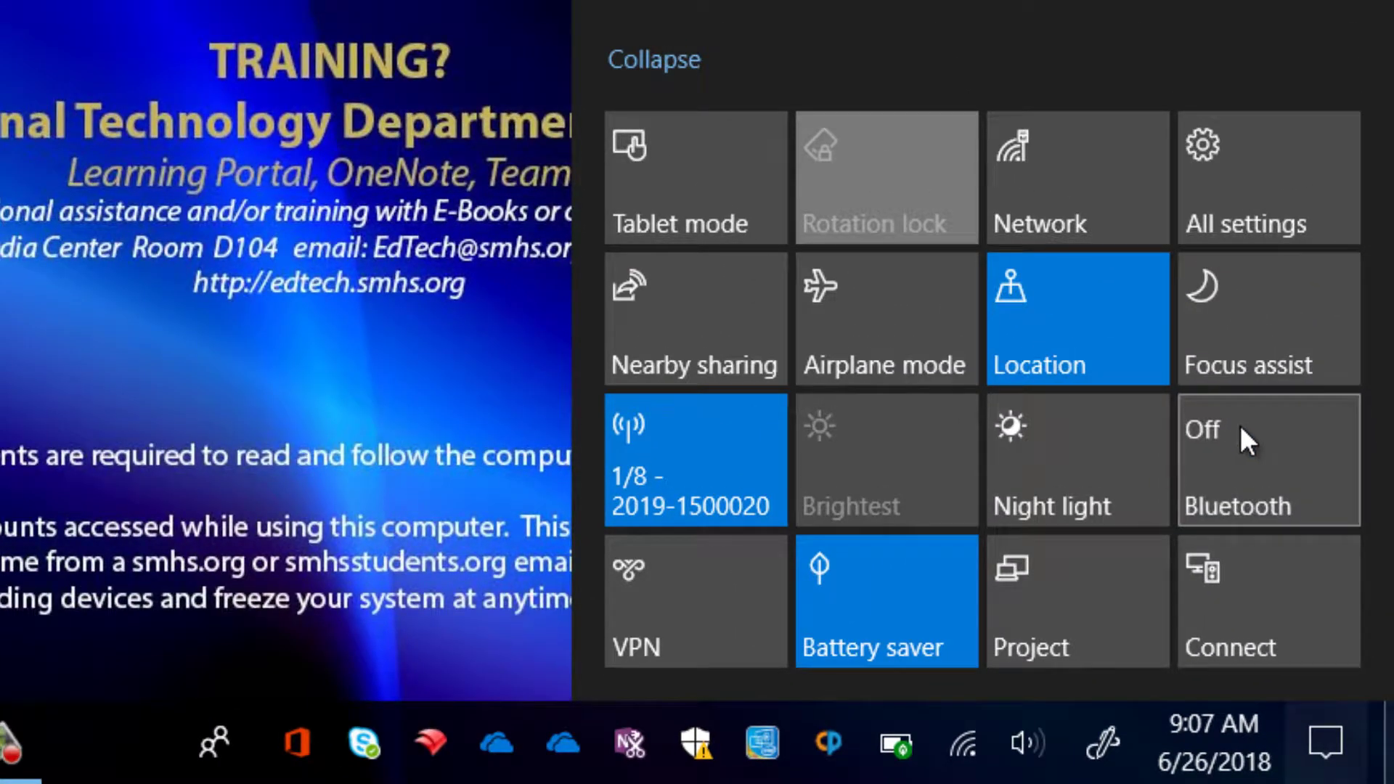
{"action": "left_click", "coordinate": [1243, 426]}
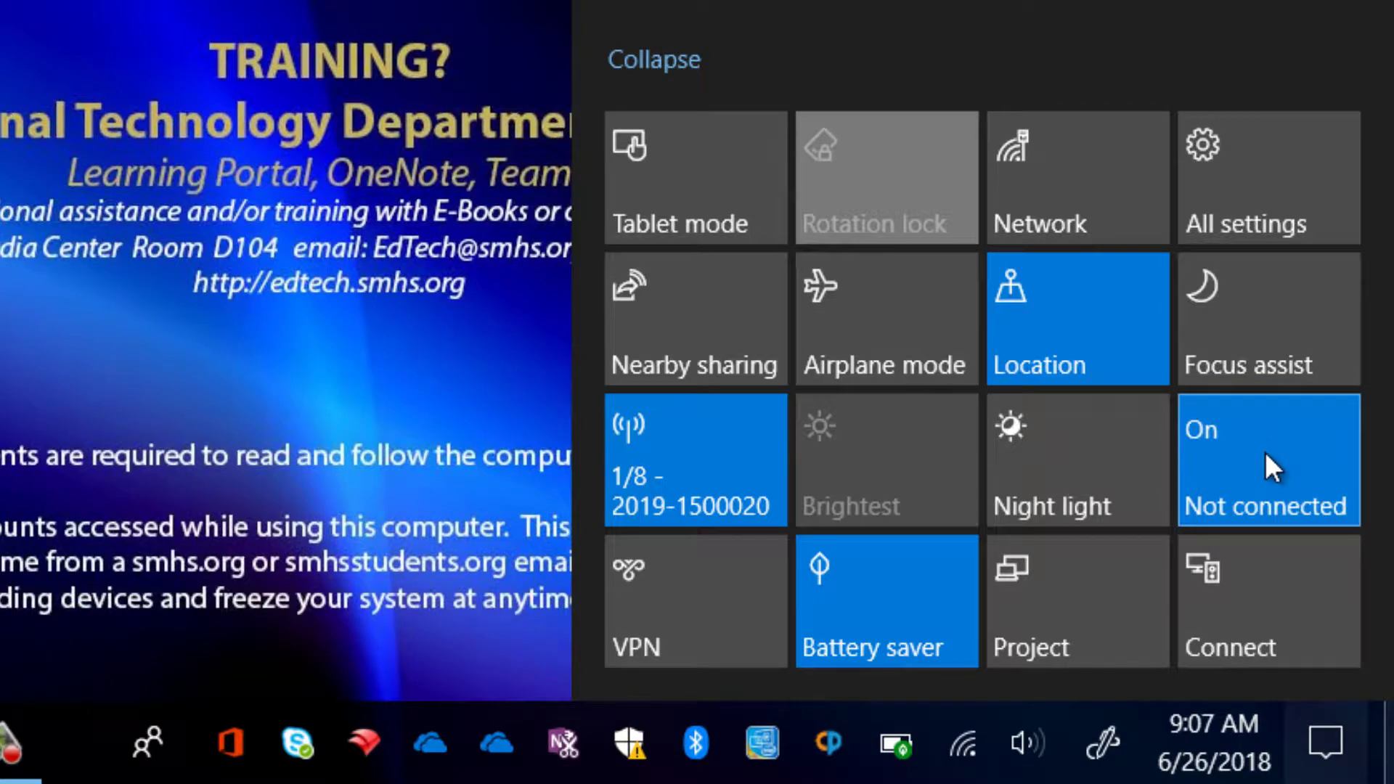
{"action": "right_click", "coordinate": [1264, 451]}
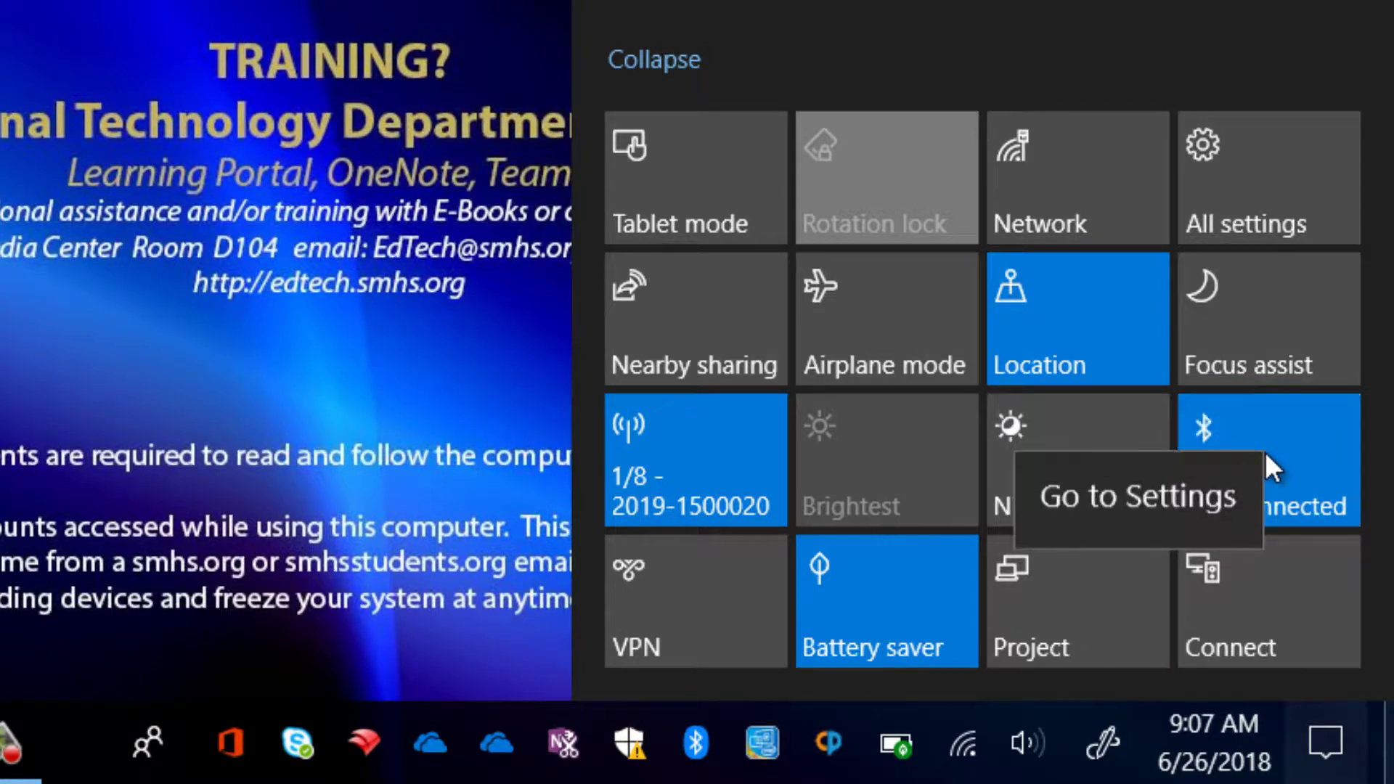
- Go to Bluetooth & other devices settings and begin adding a new device
{"action": "left_click", "coordinate": [1208, 504]}
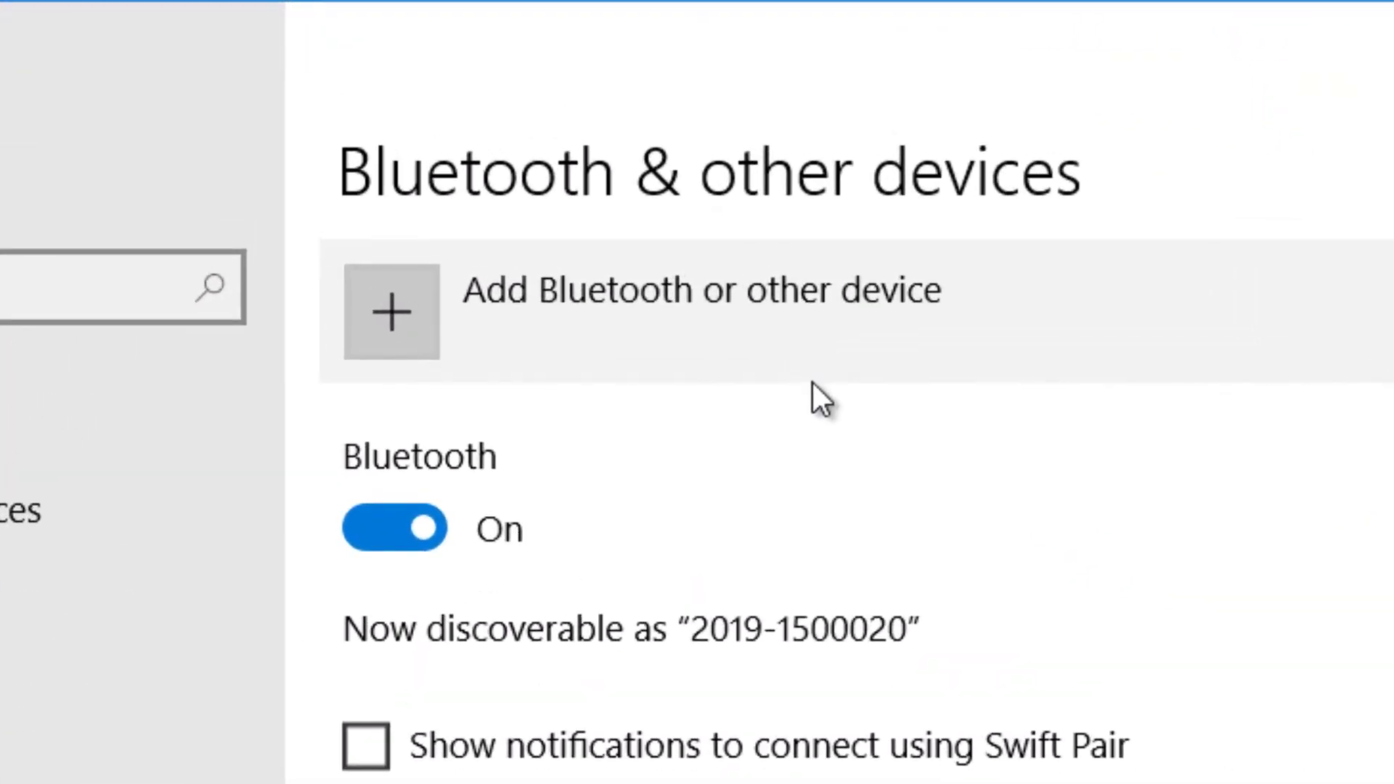
{"action": "left_click", "coordinate": [812, 380]}
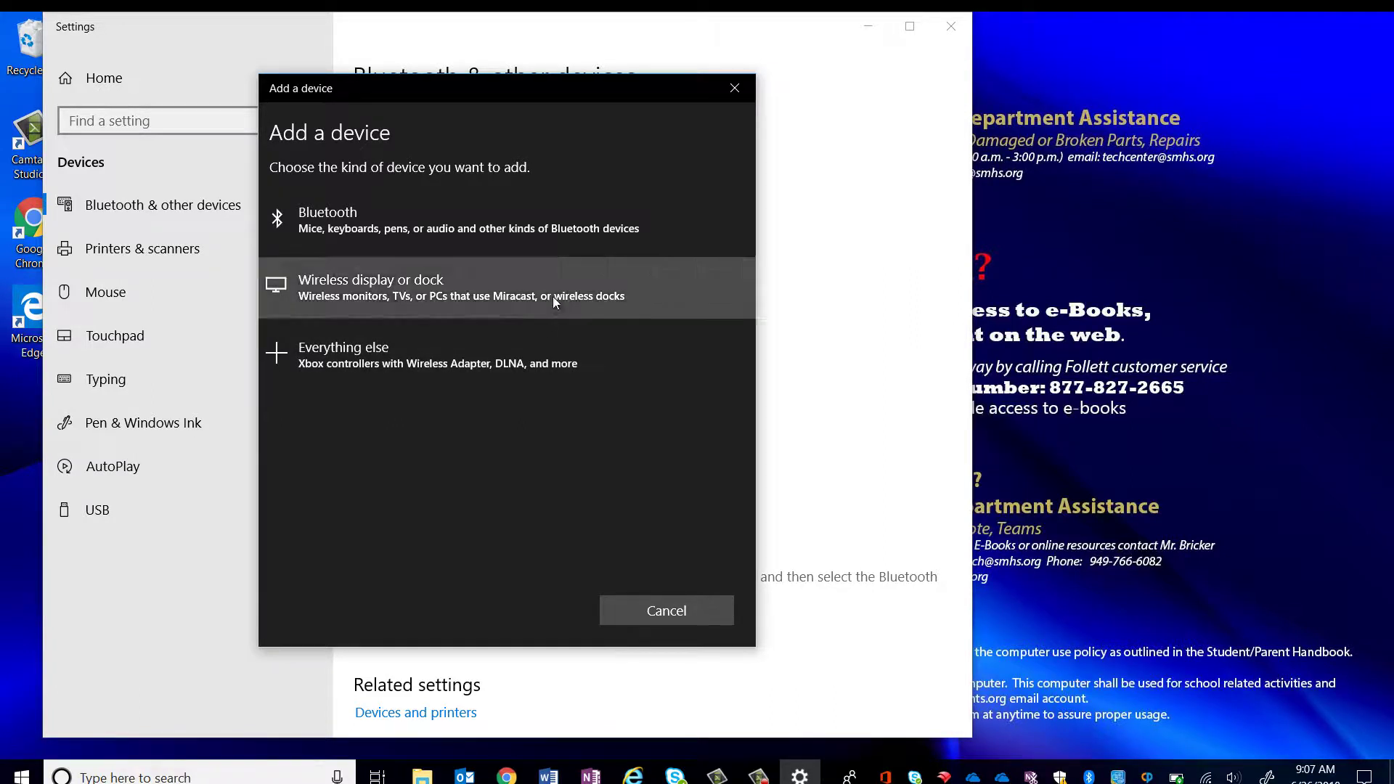
- Pair the iPhone as a Bluetooth device after confirming the matching PIN
{"action": "left_click", "coordinate": [557, 234]}
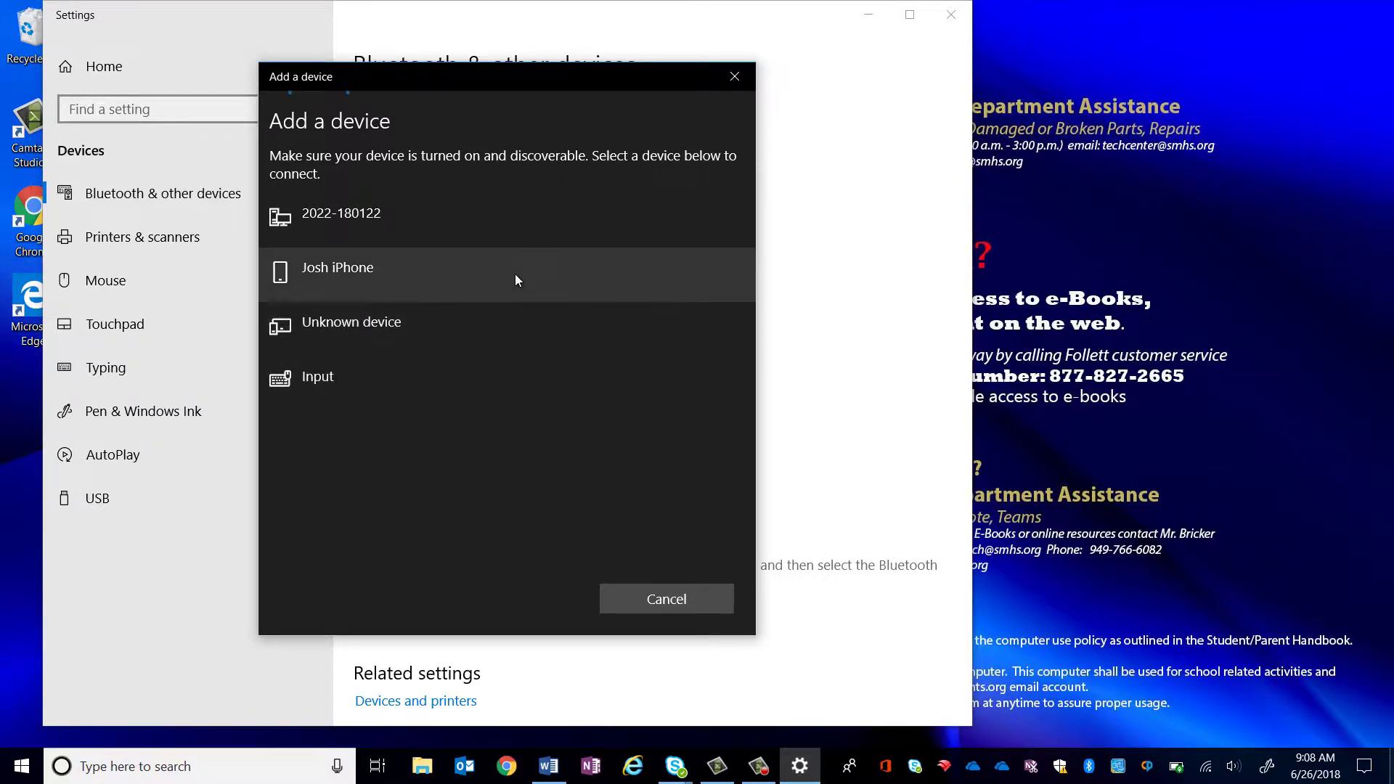
{"action": "left_click", "coordinate": [514, 273]}
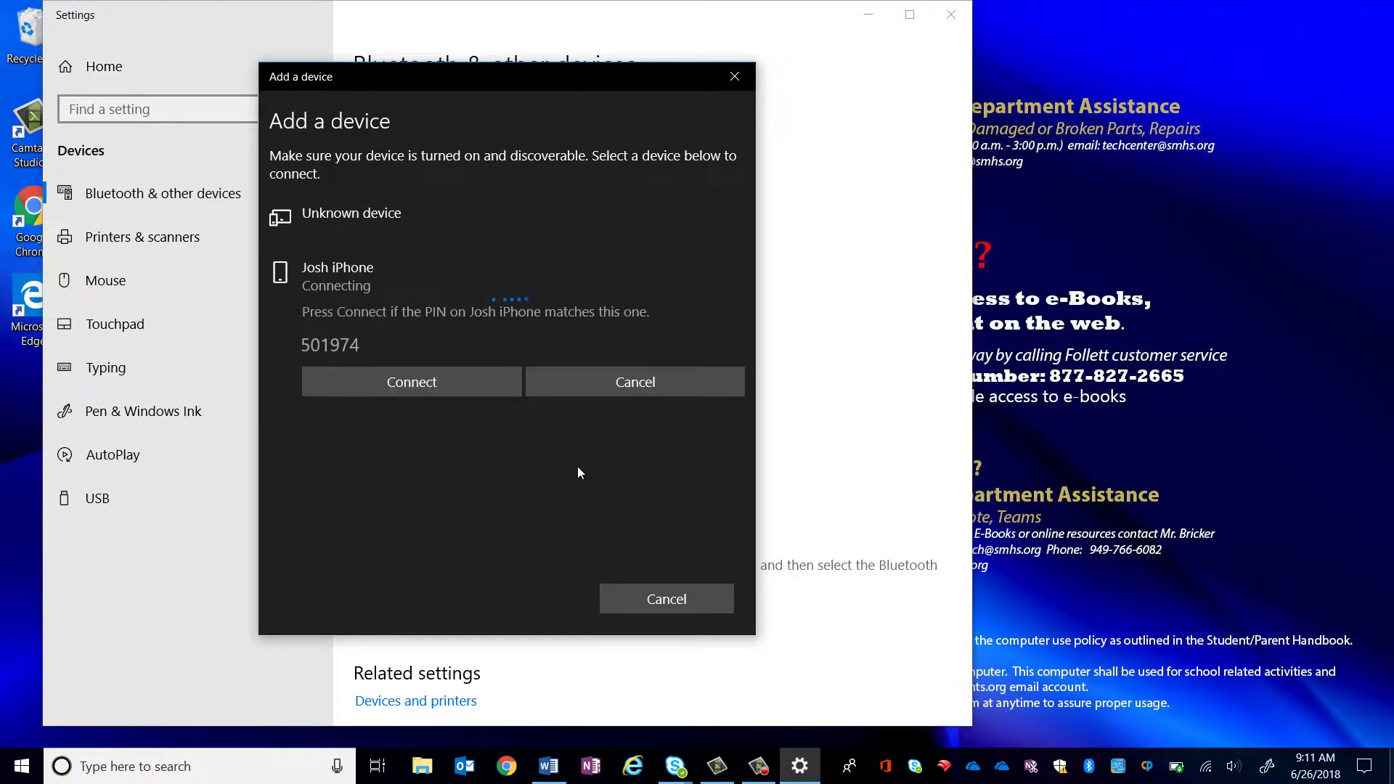
{"action": "left_click", "coordinate": [472, 376]}
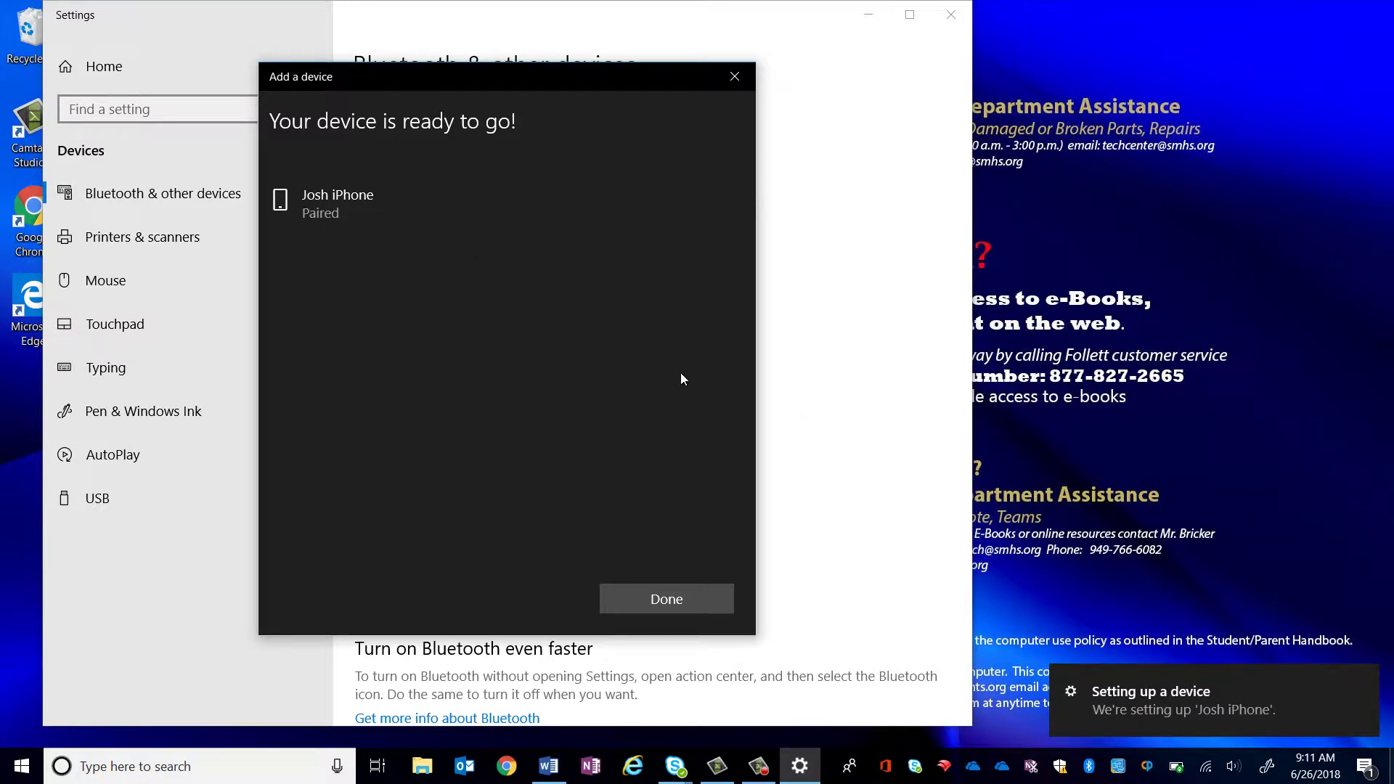
{"action": "left_click", "coordinate": [674, 605]}
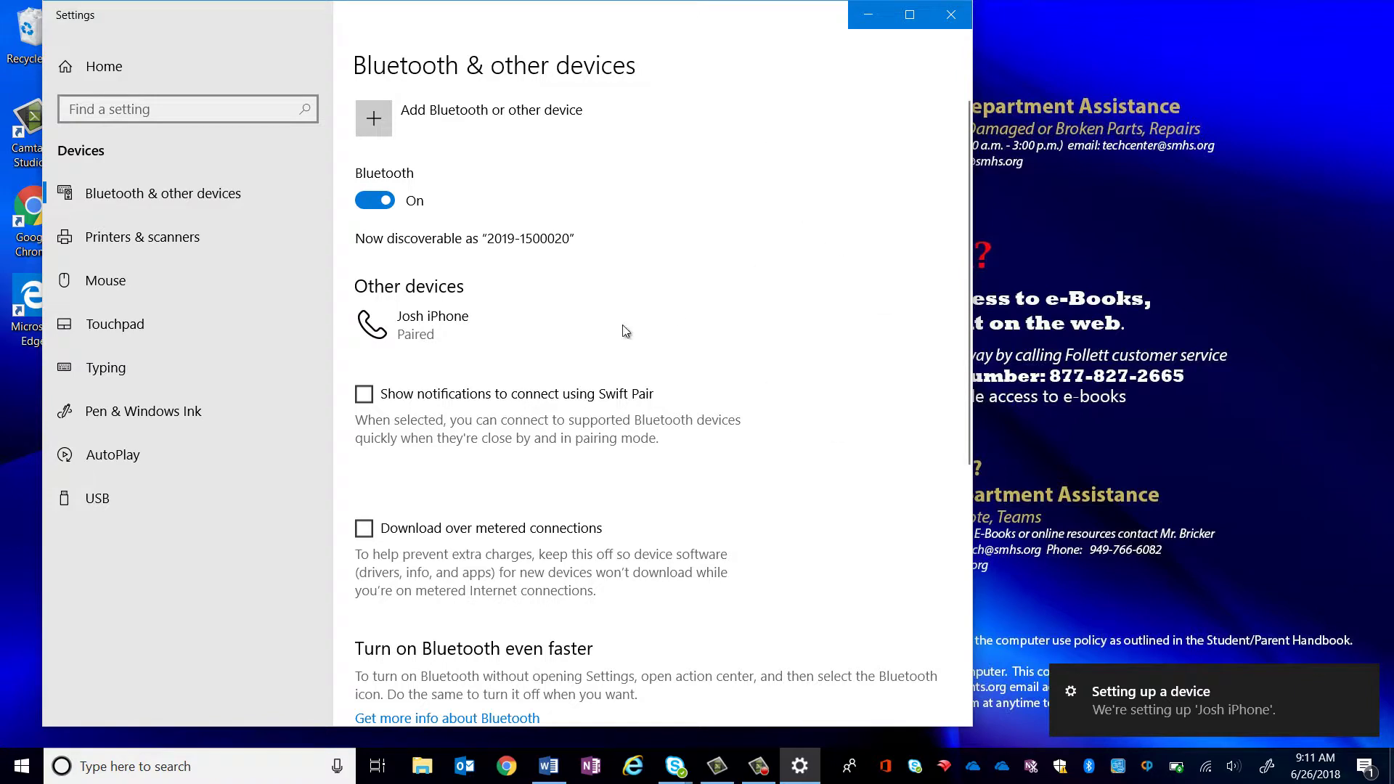
{"action": "left_click", "coordinate": [515, 322]}
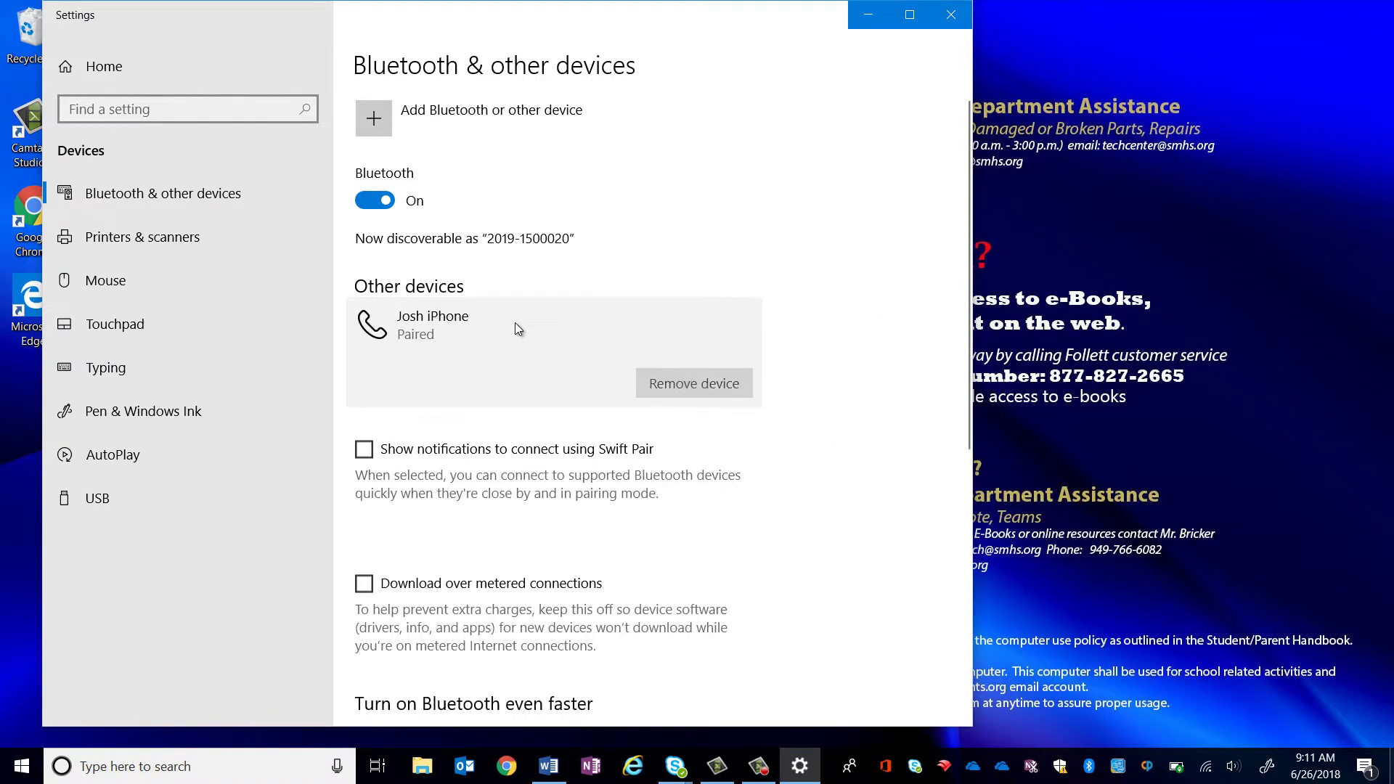